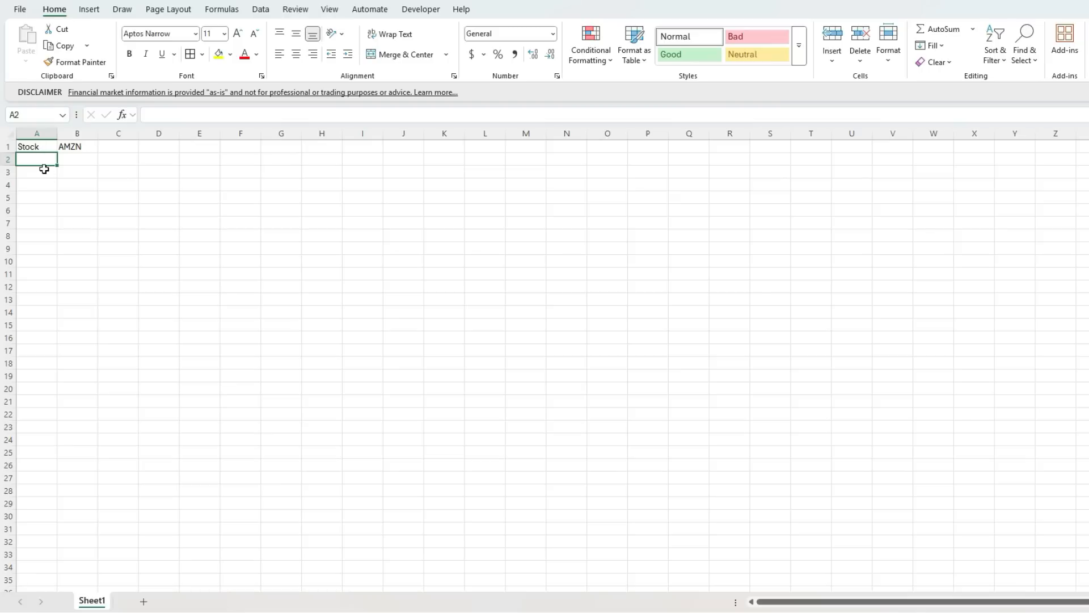
Enter =STOCKHISTORY(B1,"1/1/1999",TODAY(),2) in cell A3 to pull the stock's monthly closing prices.
type("=stock")
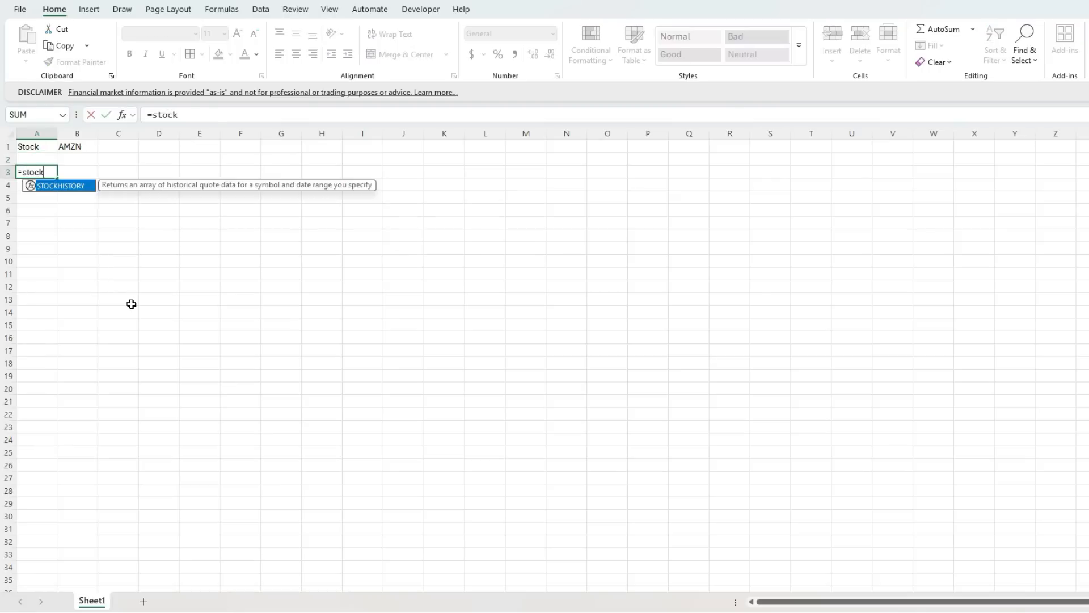
key("Tab")
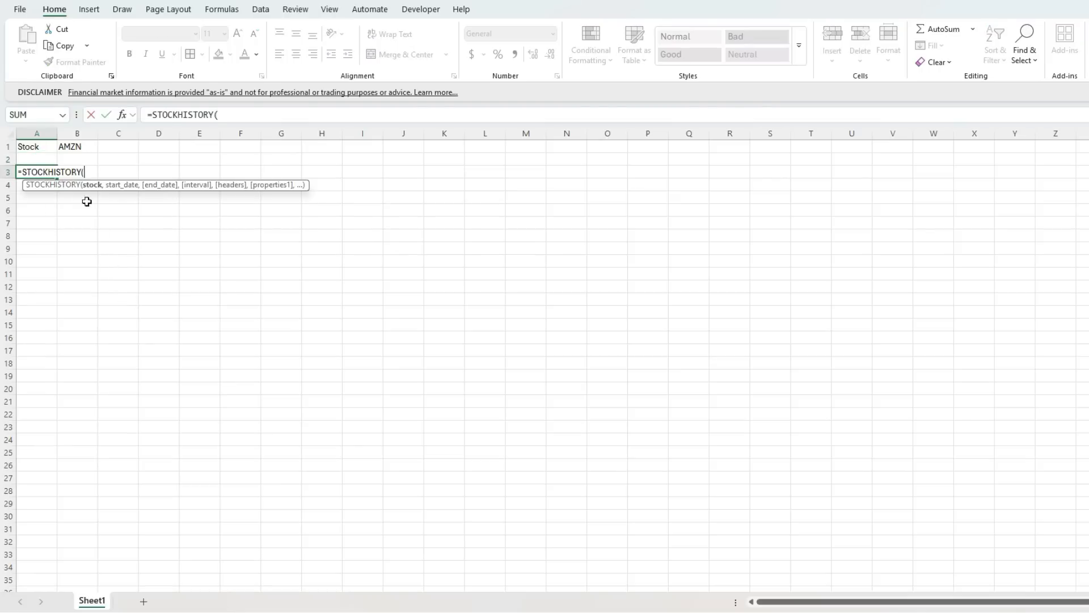
left_click(73, 147)
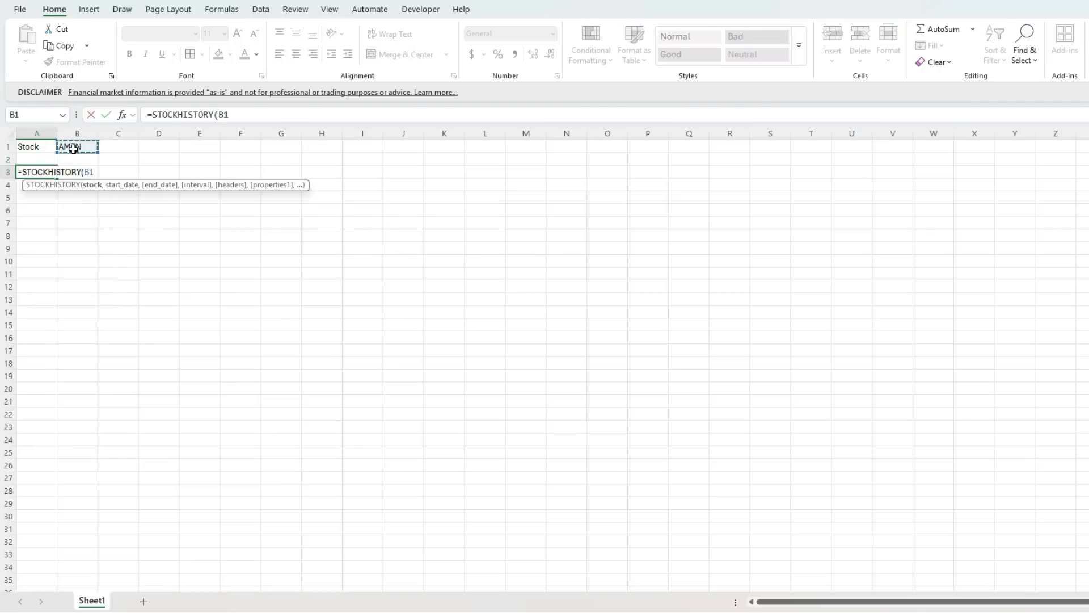
type(",")
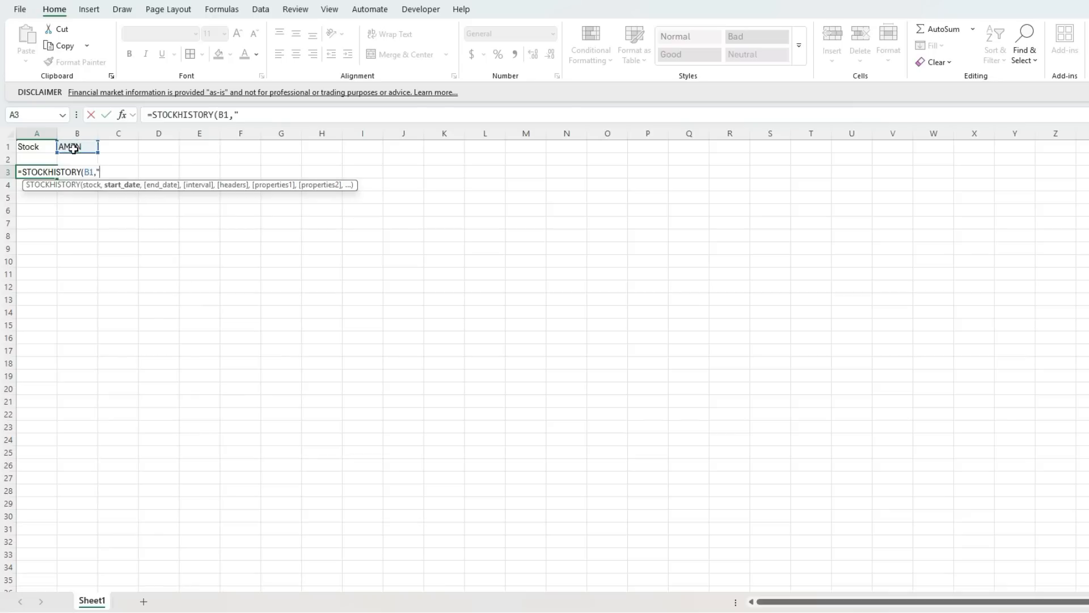
type("\"1/1/1999\",")
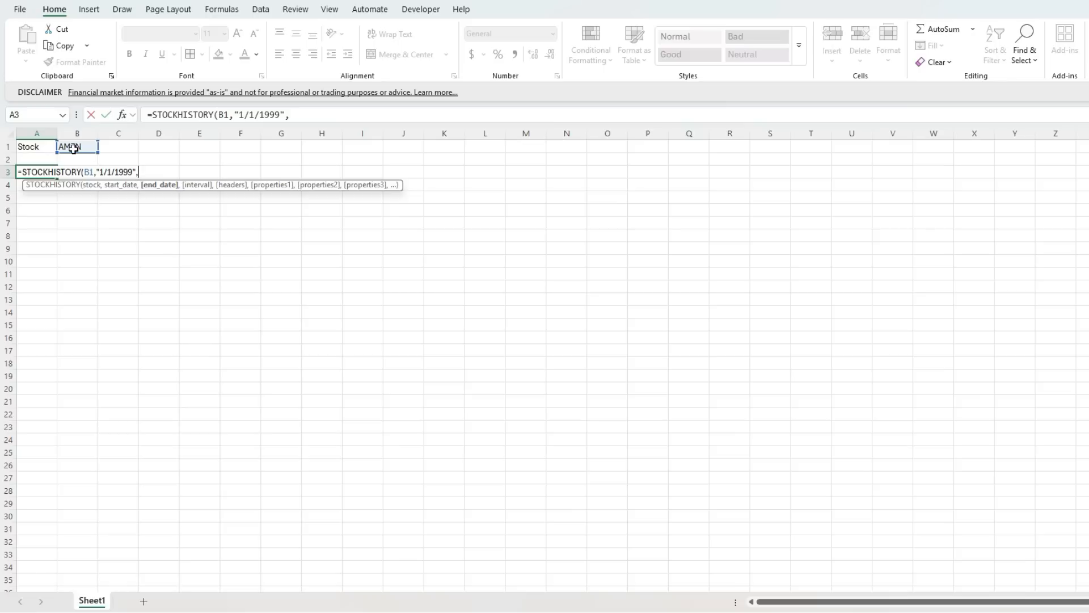
type("today")
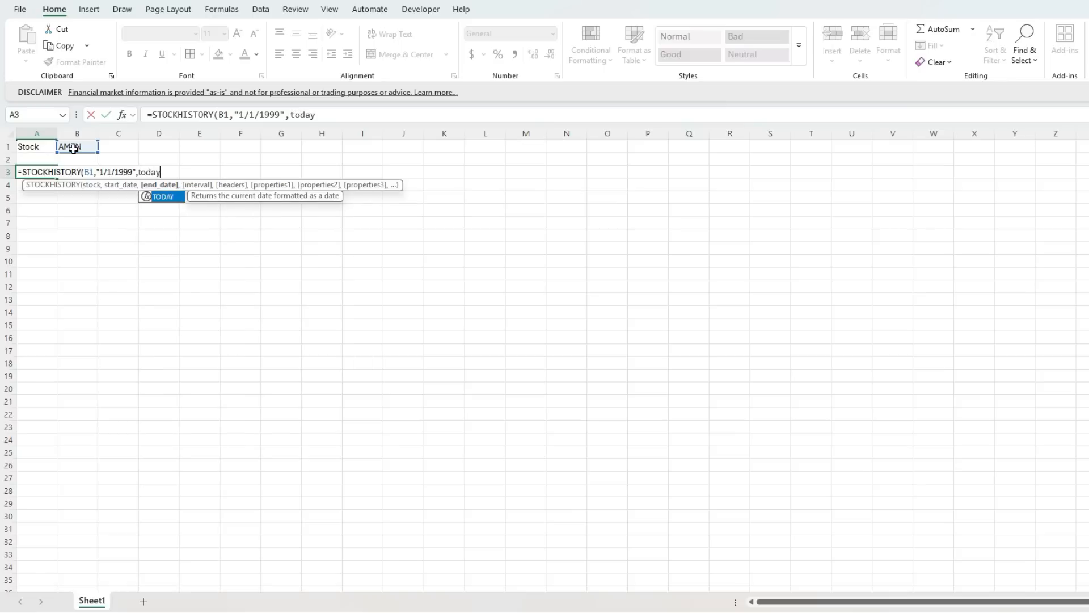
type("()")
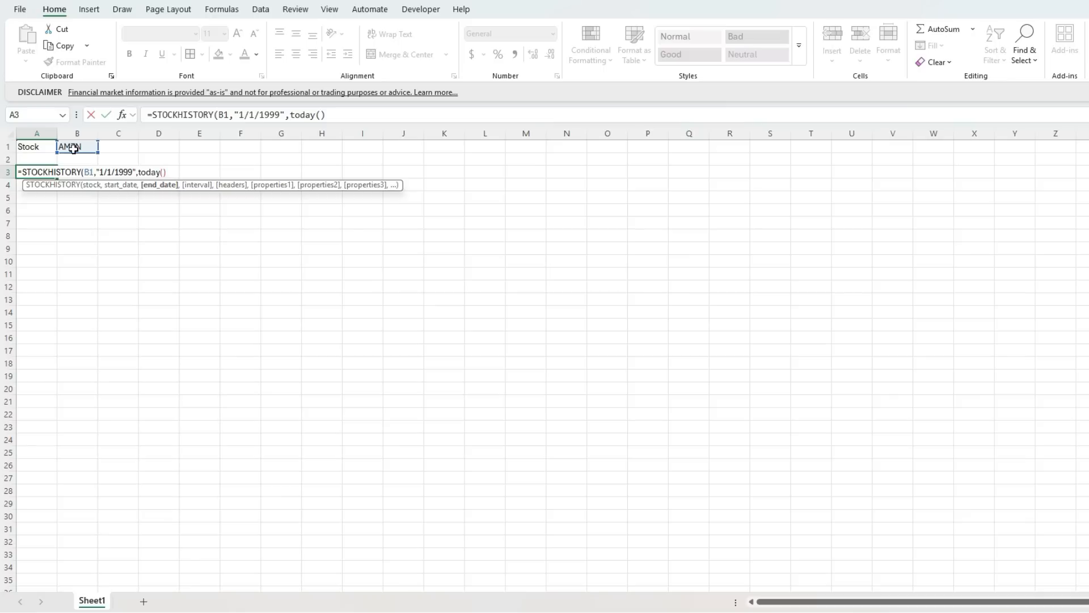
type(",")
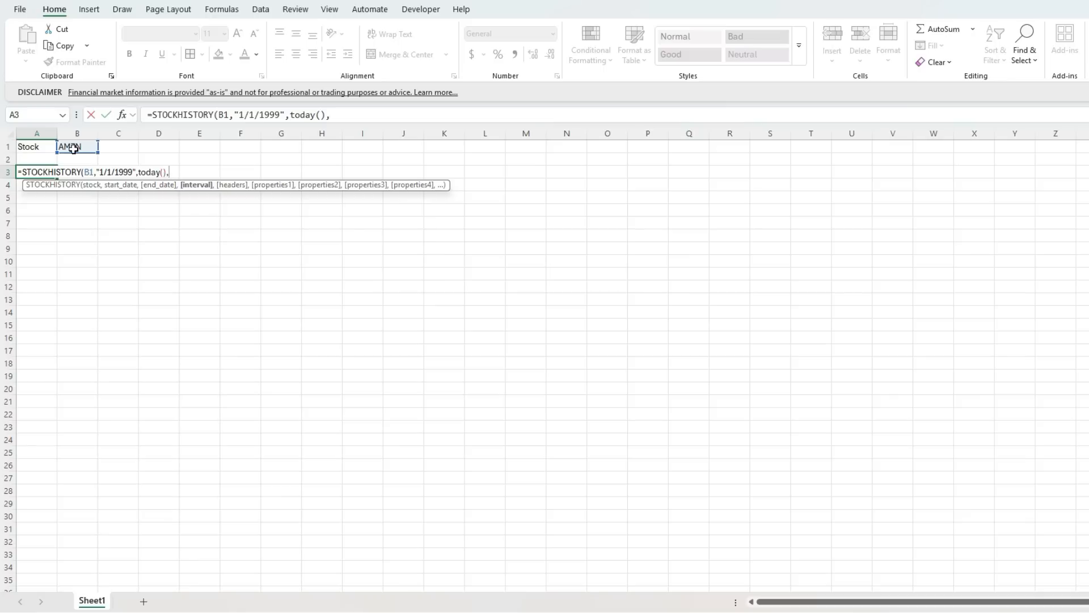
type("2)")
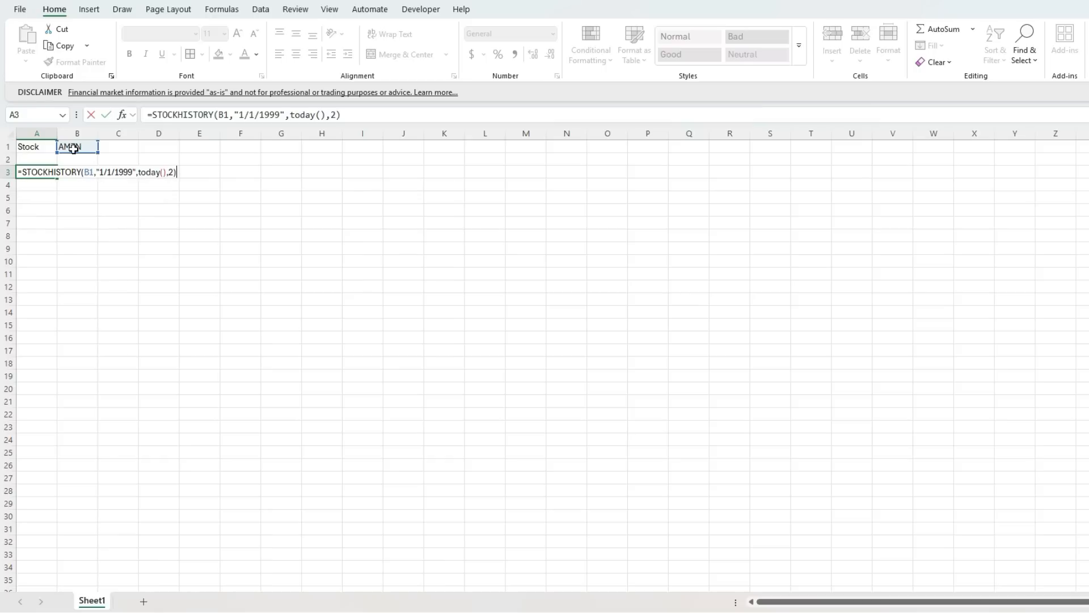
key("Return")
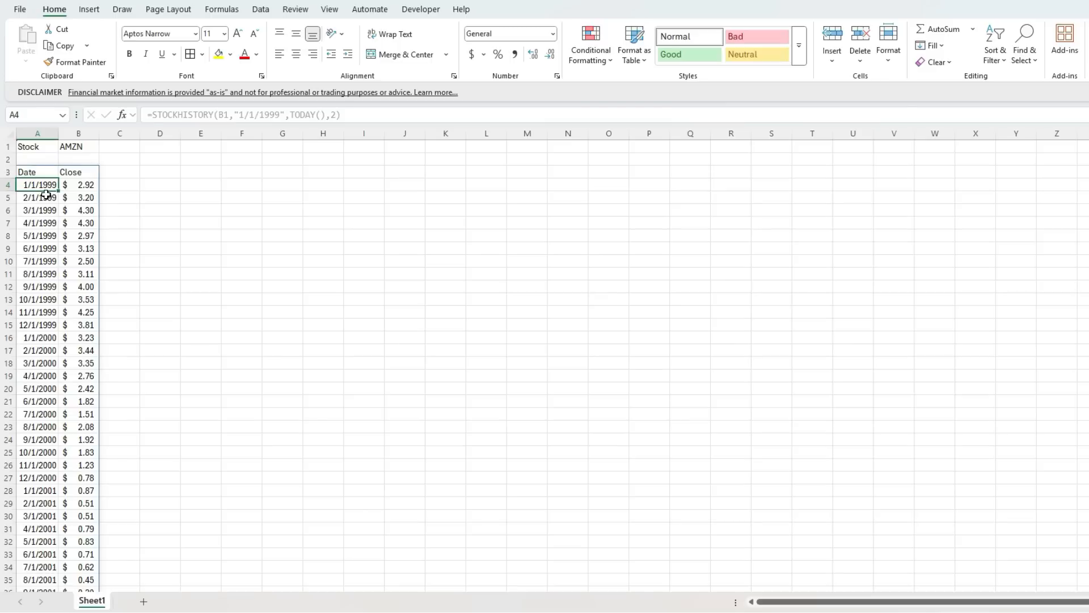
Add a Month column headed in C3, with =MONTH(A4) in C4 filled down alongside all the price rows.
left_click(120, 174)
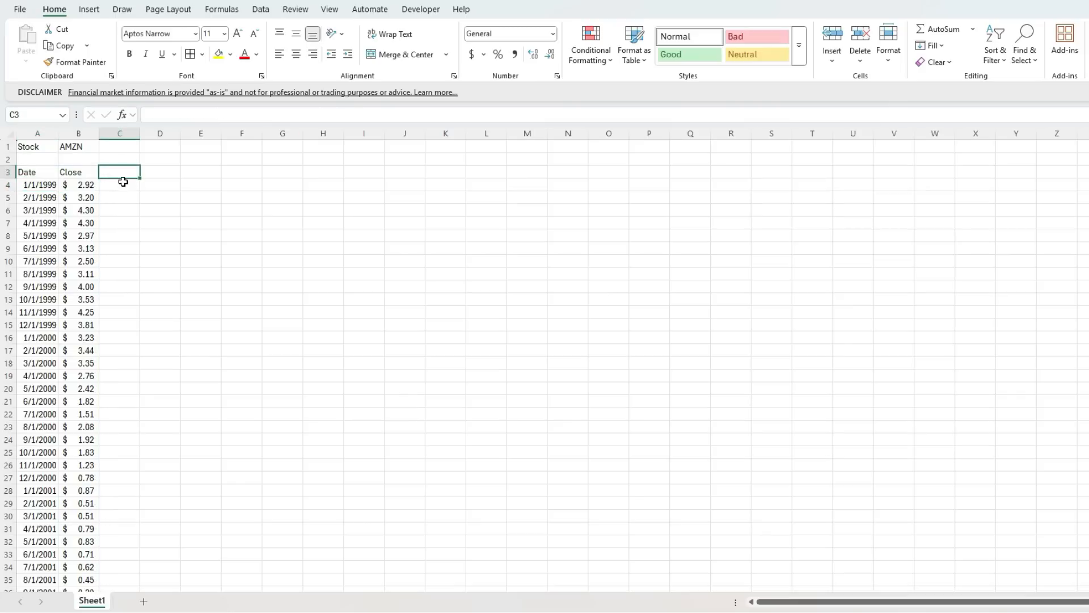
type("Month")
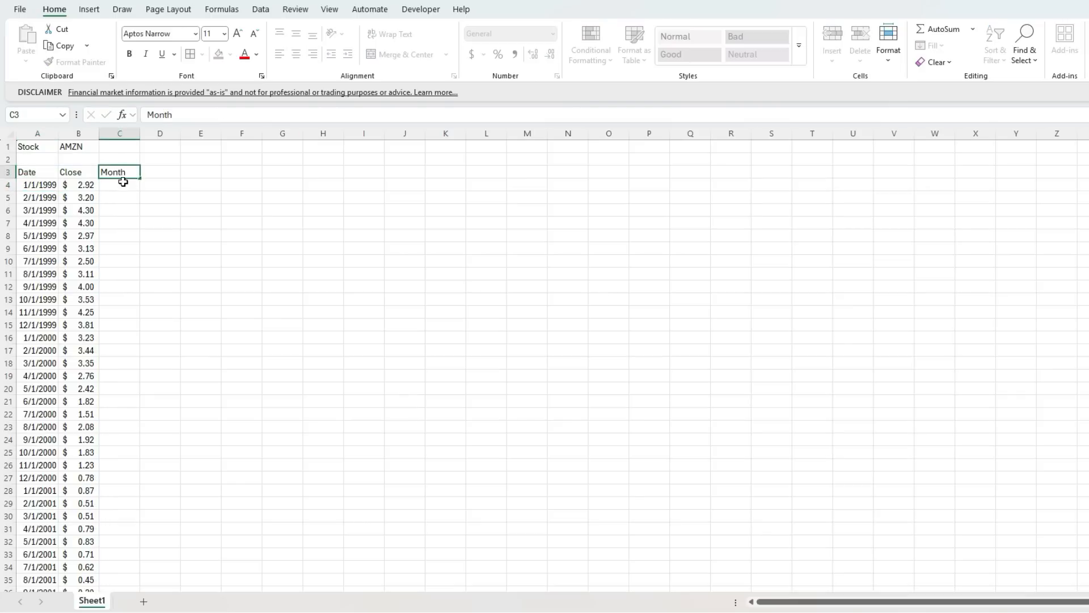
key("Return")
type("=month(")
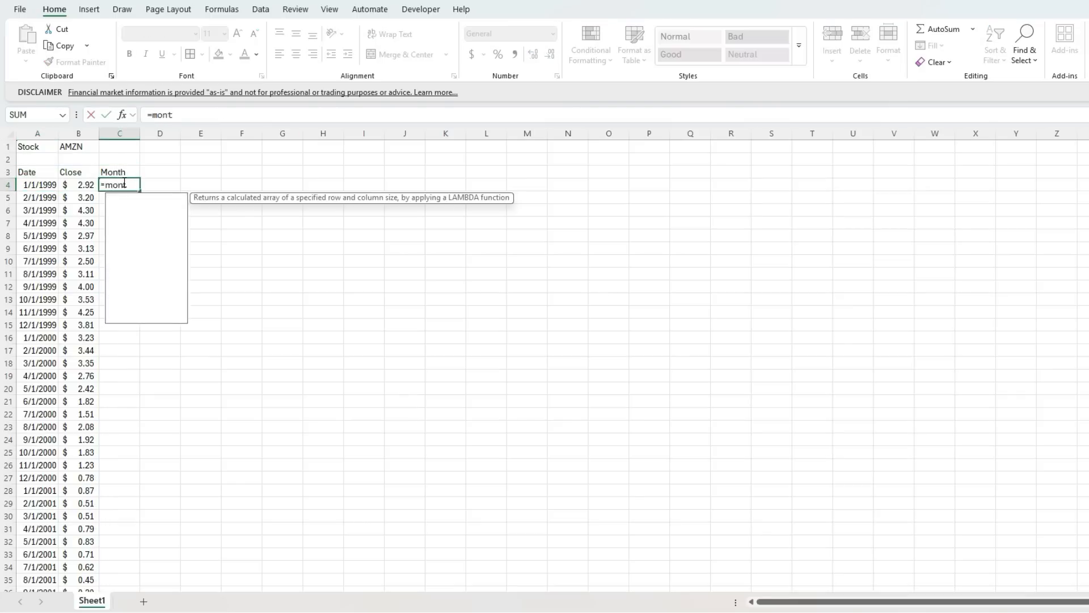
key("Left")
key("Left")
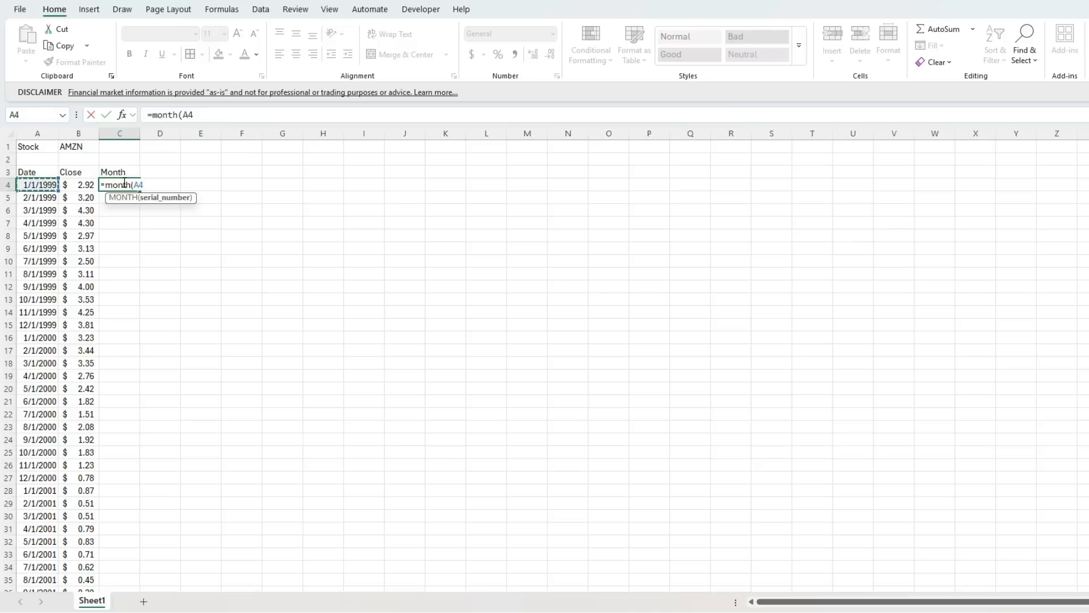
key("Return")
left_click(124, 184)
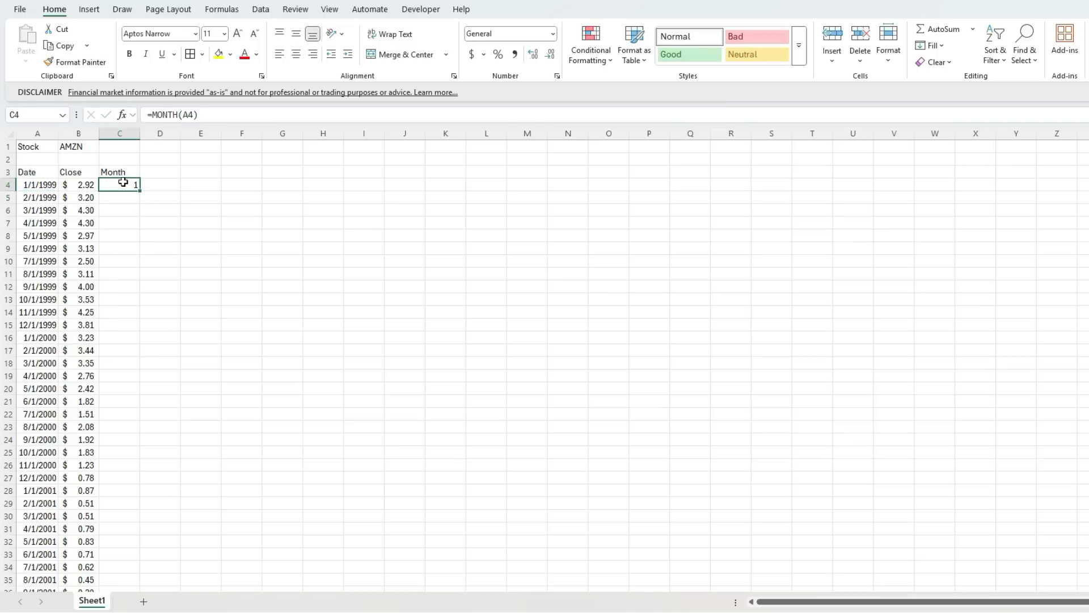
double_click(140, 191)
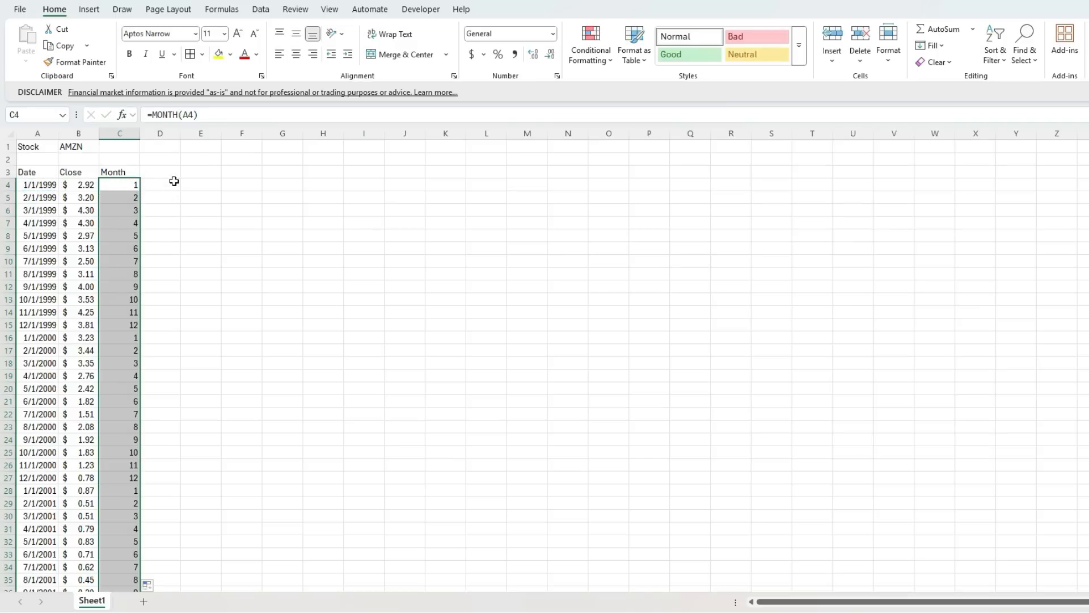
Start a FILTER formula in cell E3 using the date and close range A3:B500 as its array.
left_click(193, 175)
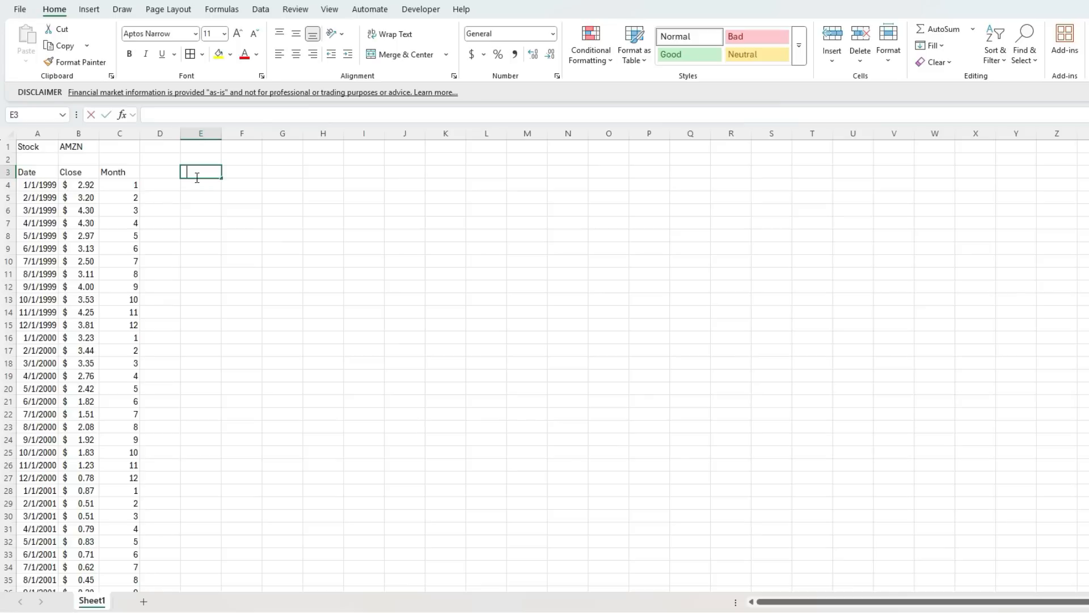
type("=filter")
key("Tab")
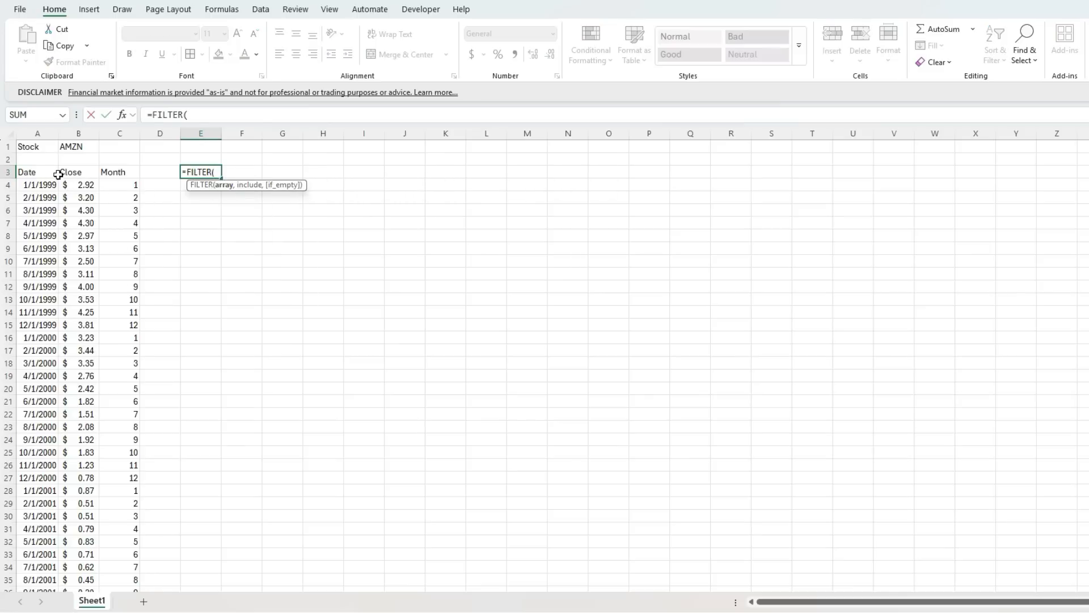
scroll(59, 197, "down", 20)
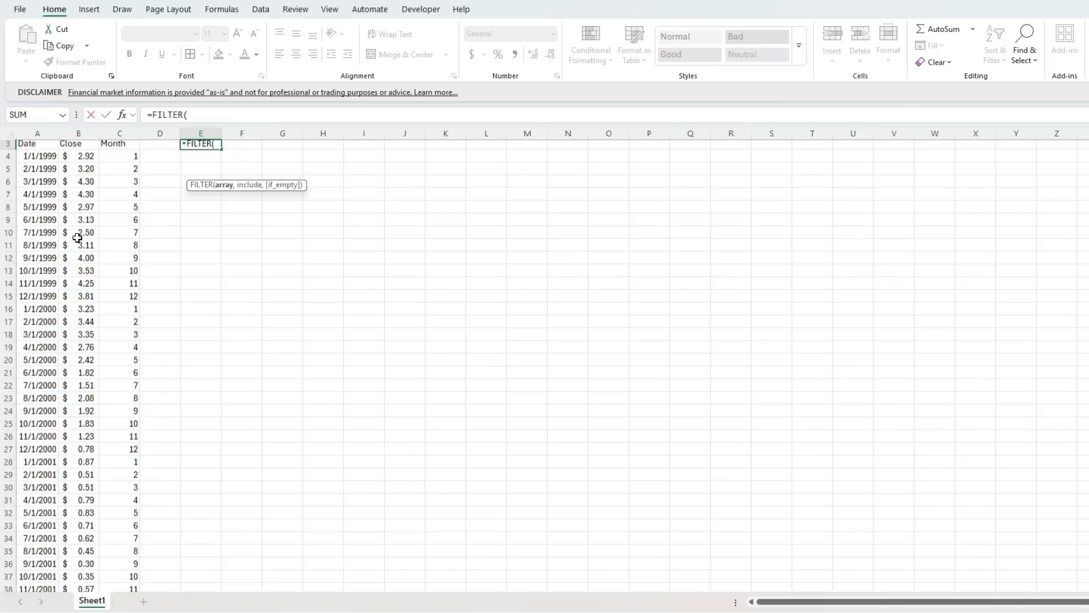
scroll(71, 259, "down", 20)
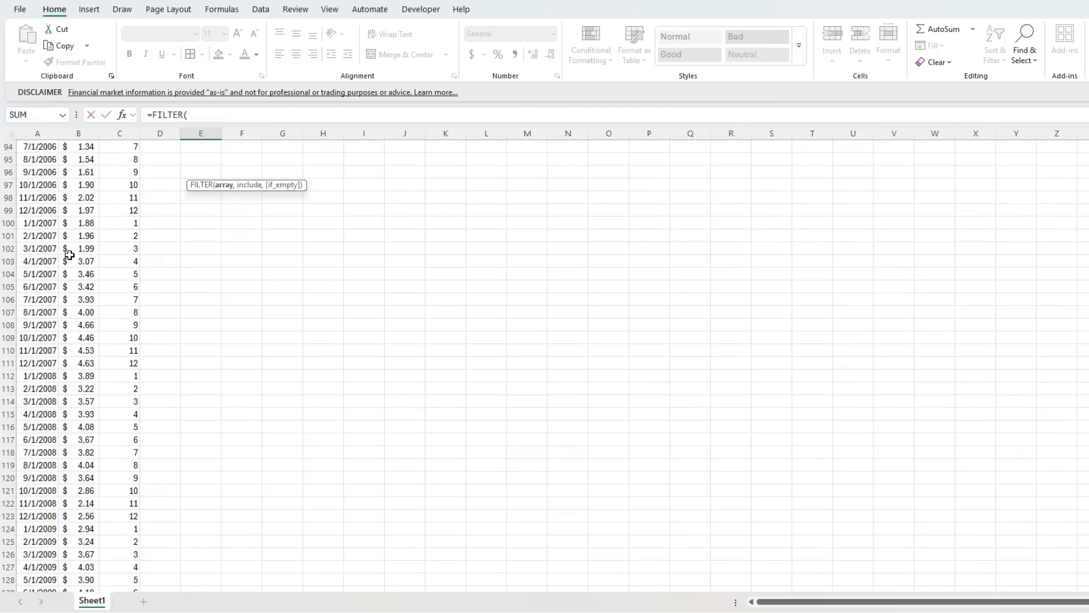
scroll(65, 248, "down", 20)
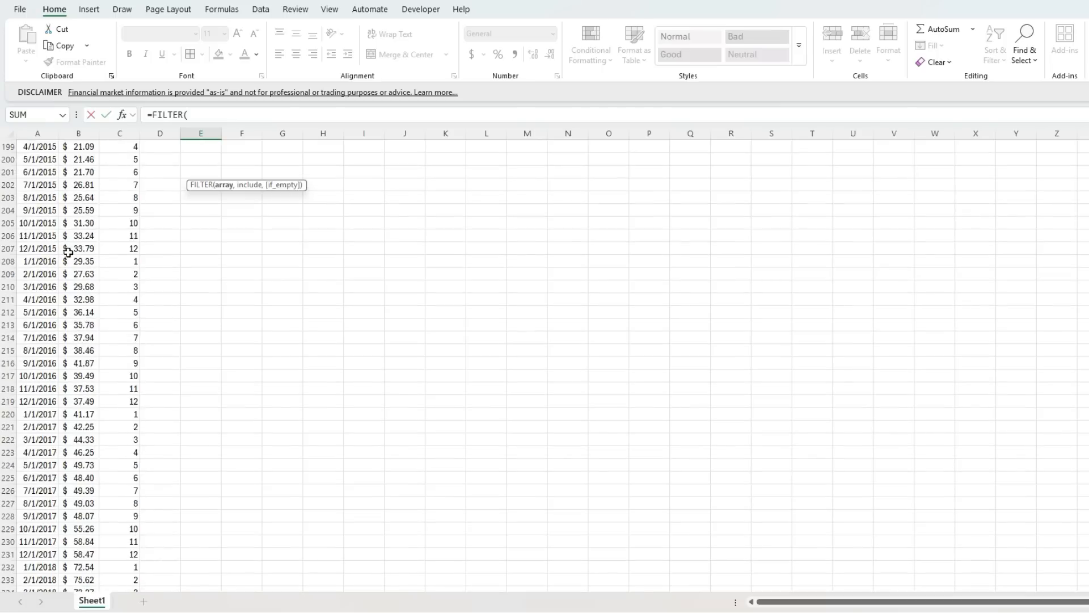
scroll(66, 245, "down", 20)
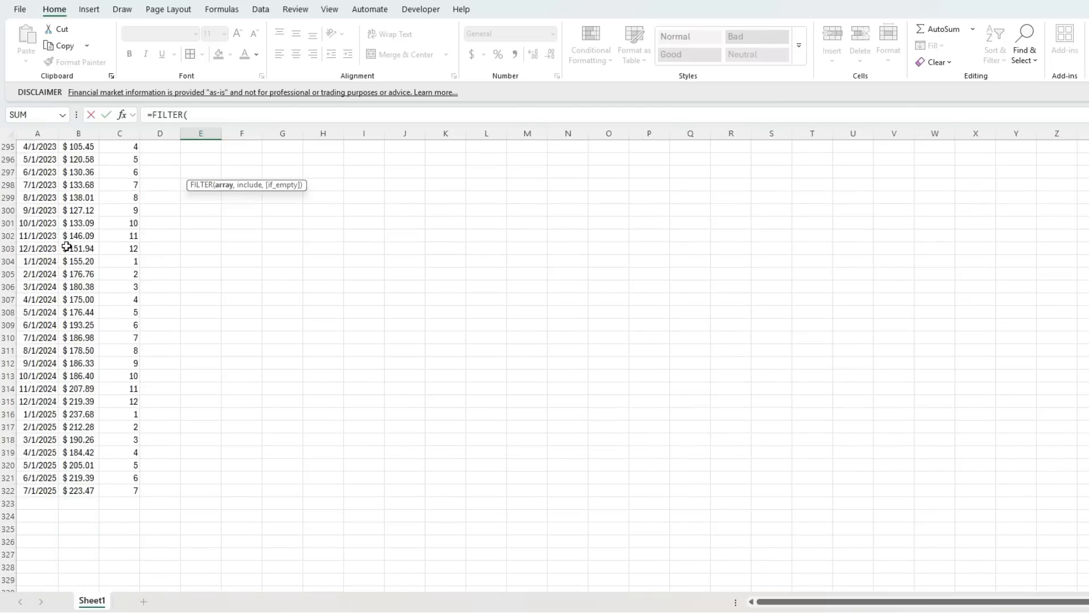
scroll(61, 256, "up", 9)
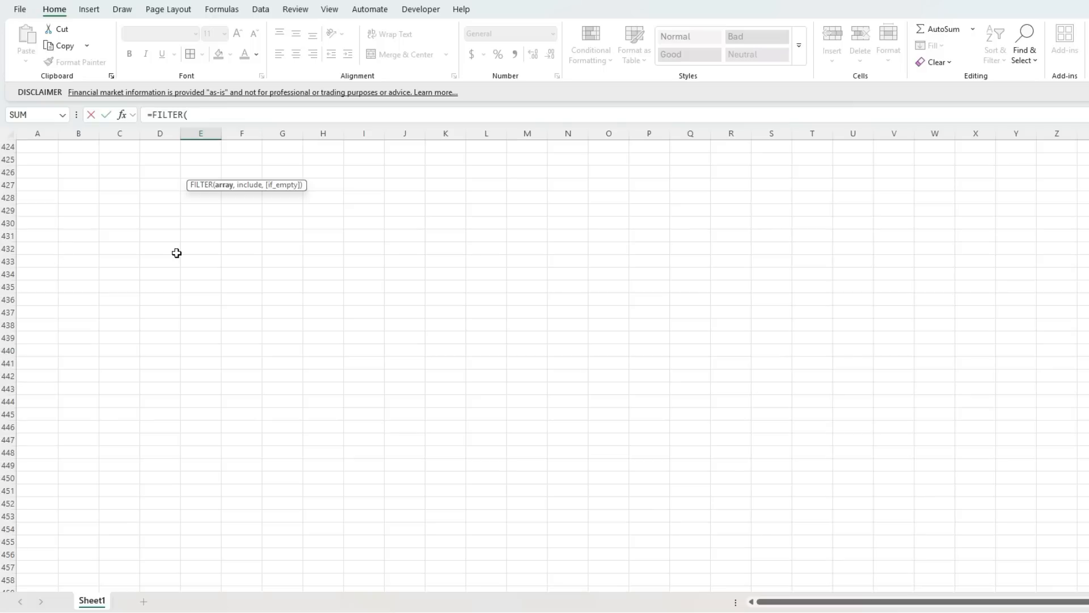
scroll(62, 256, "up", 20)
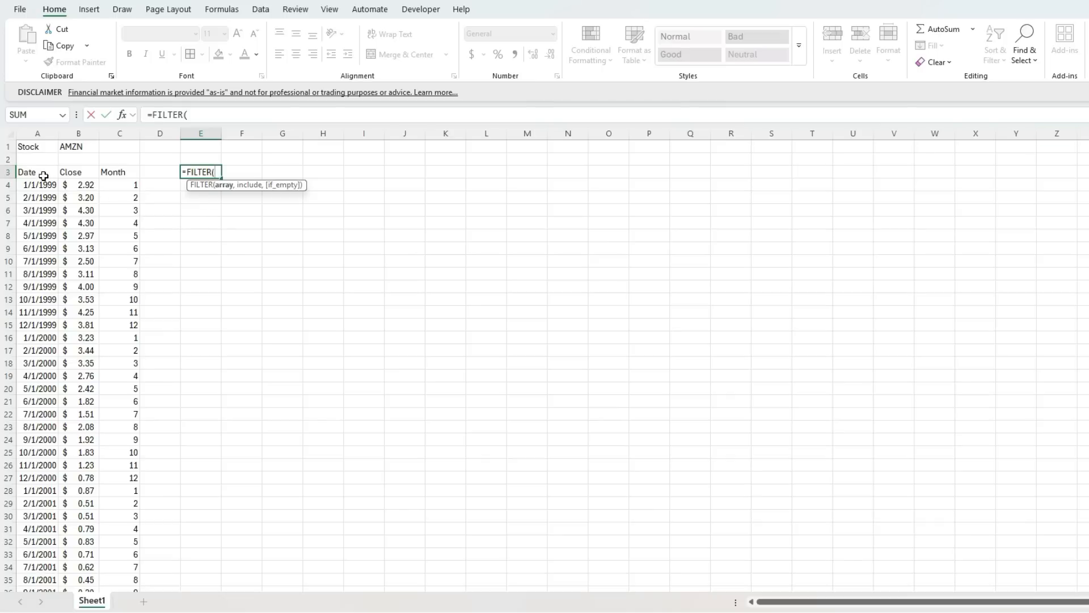
left_click_drag(43, 176, 88, 251)
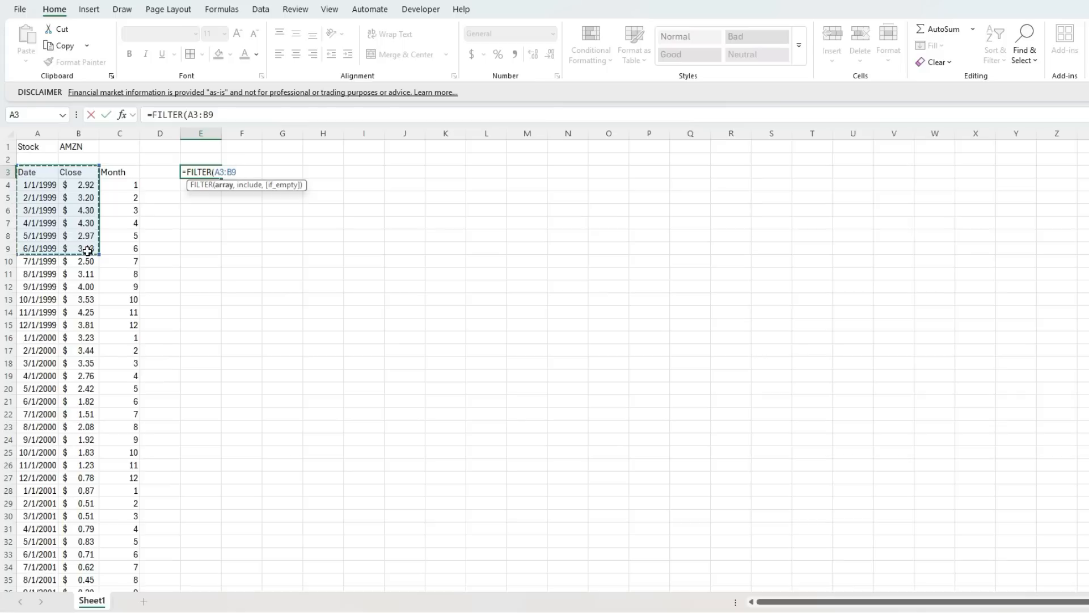
key("BackSpace")
type("500,")
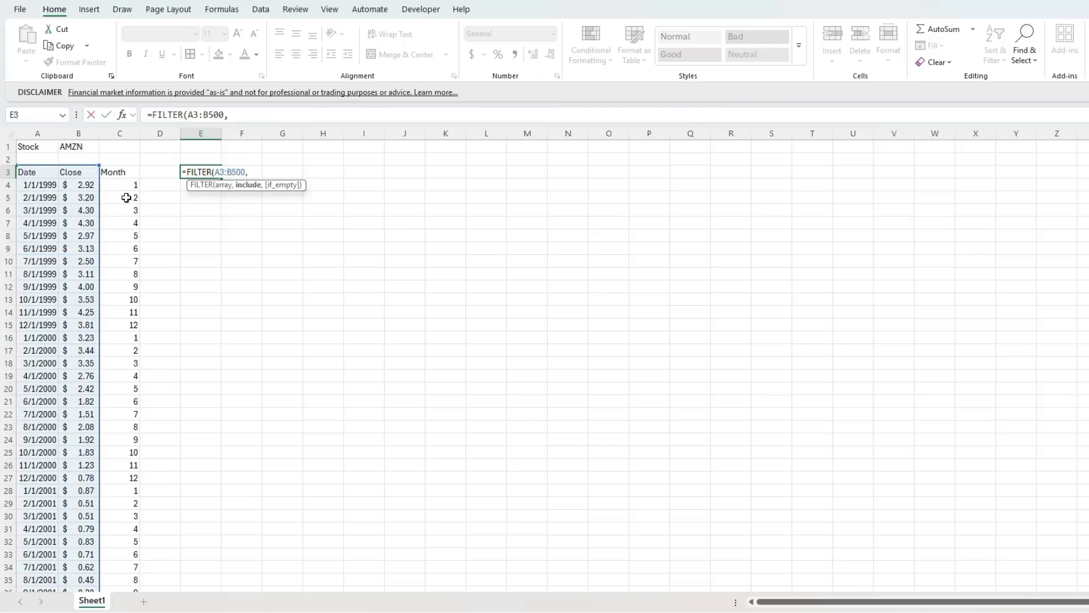
Complete the FILTER formula with the include condition C3:C500=12 so it returns only December prices.
left_click_drag(122, 172, 121, 233)
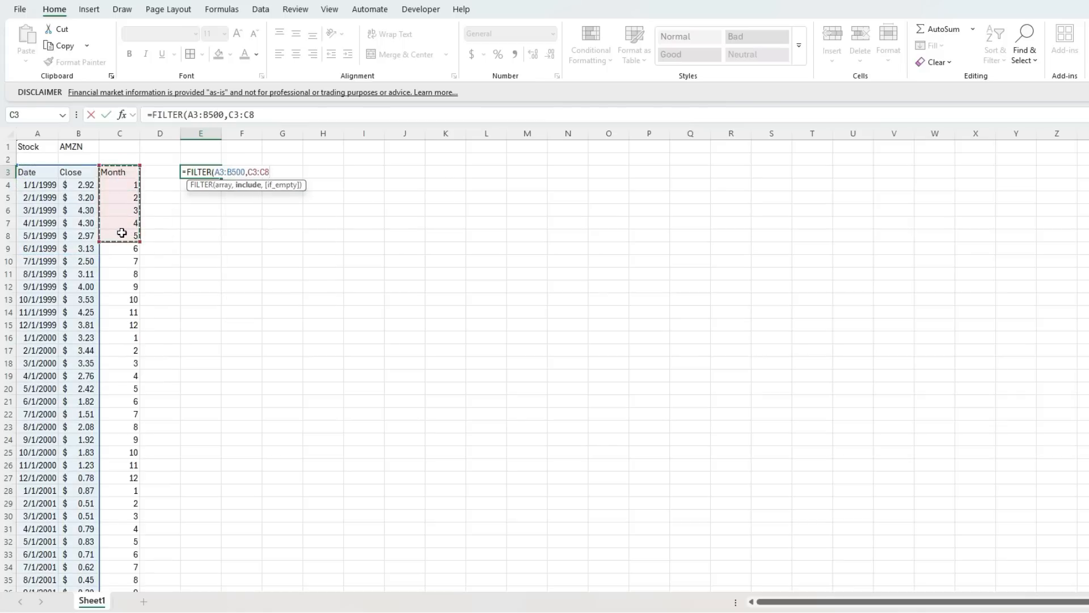
key("BackSpace")
type("500")
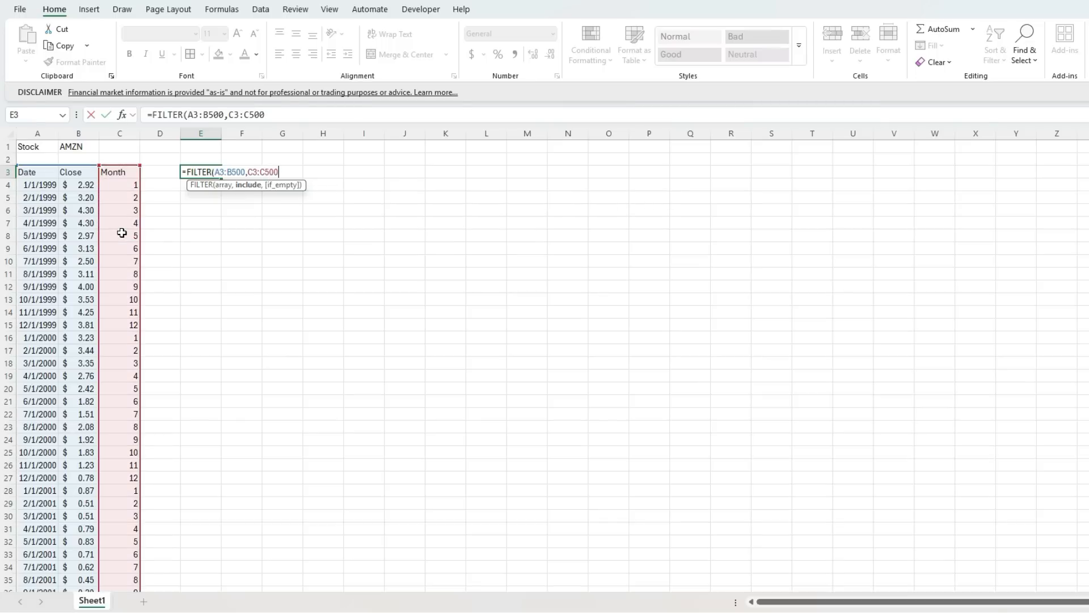
type("=12")
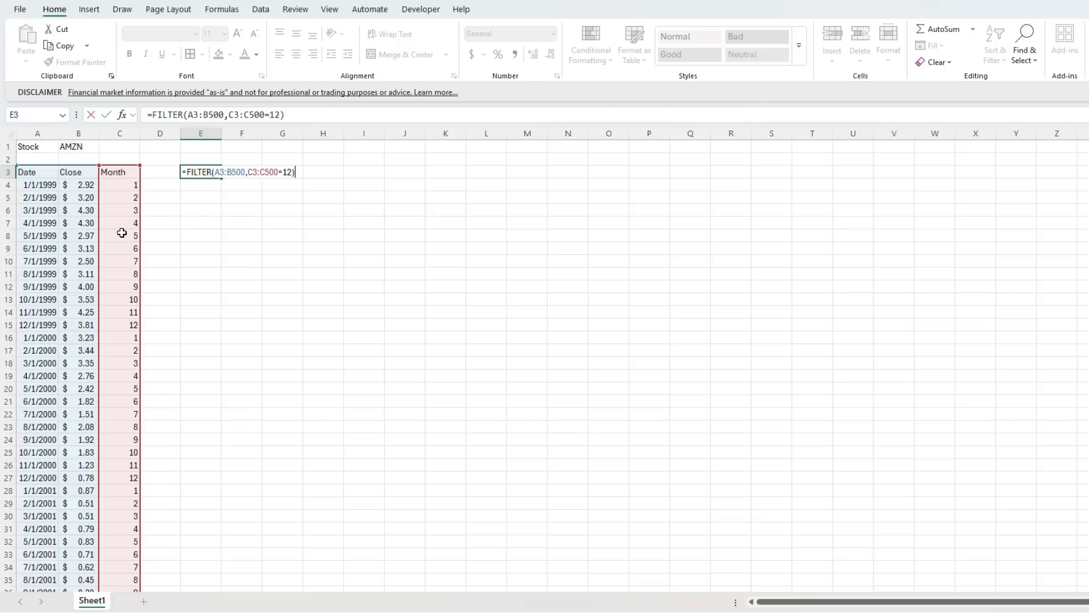
key("ctrl+Return")
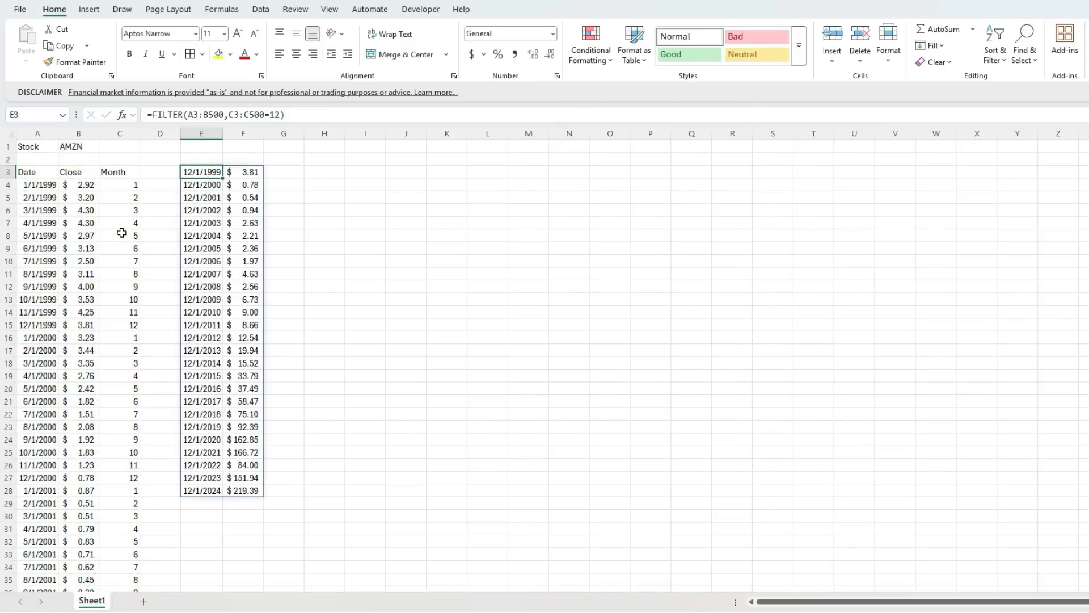
left_click(214, 184)
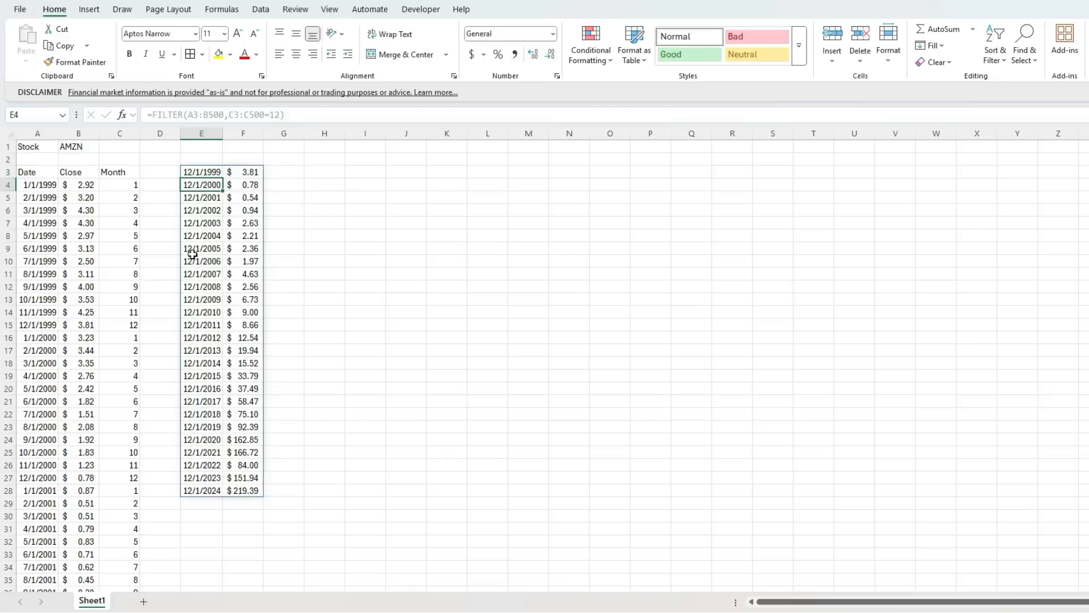
Apply a custom number format to column E that shows only the four-digit year, and centre the column.
left_click(200, 134)
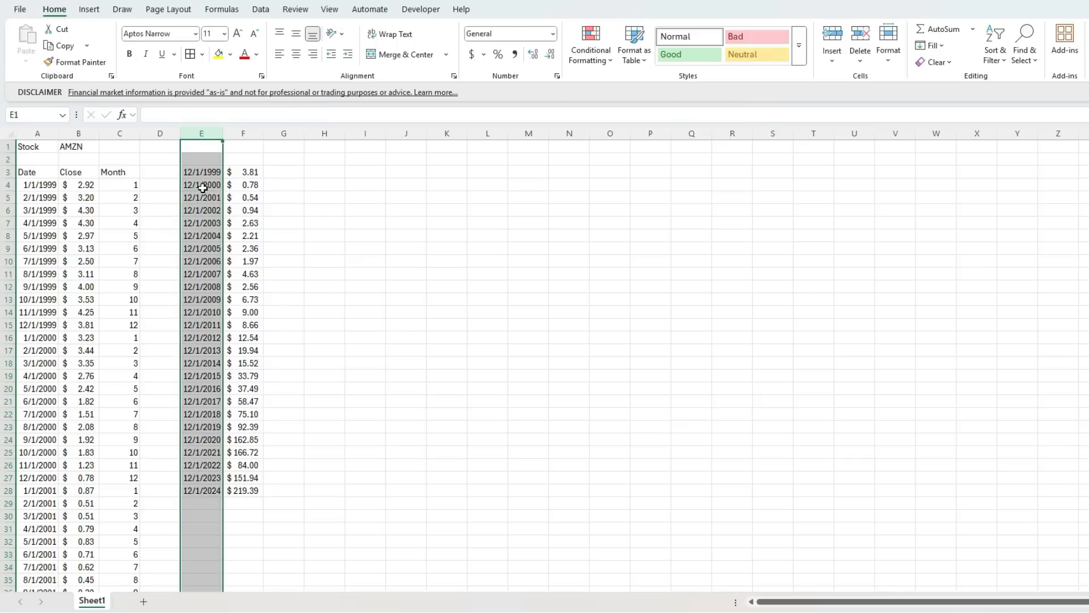
right_click(203, 187)
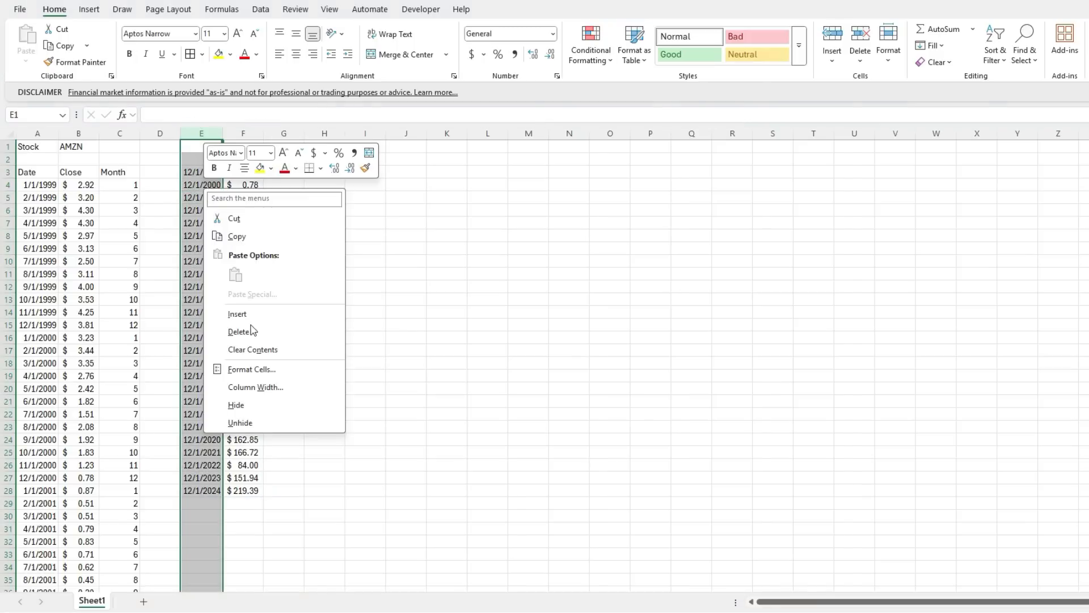
left_click(268, 366)
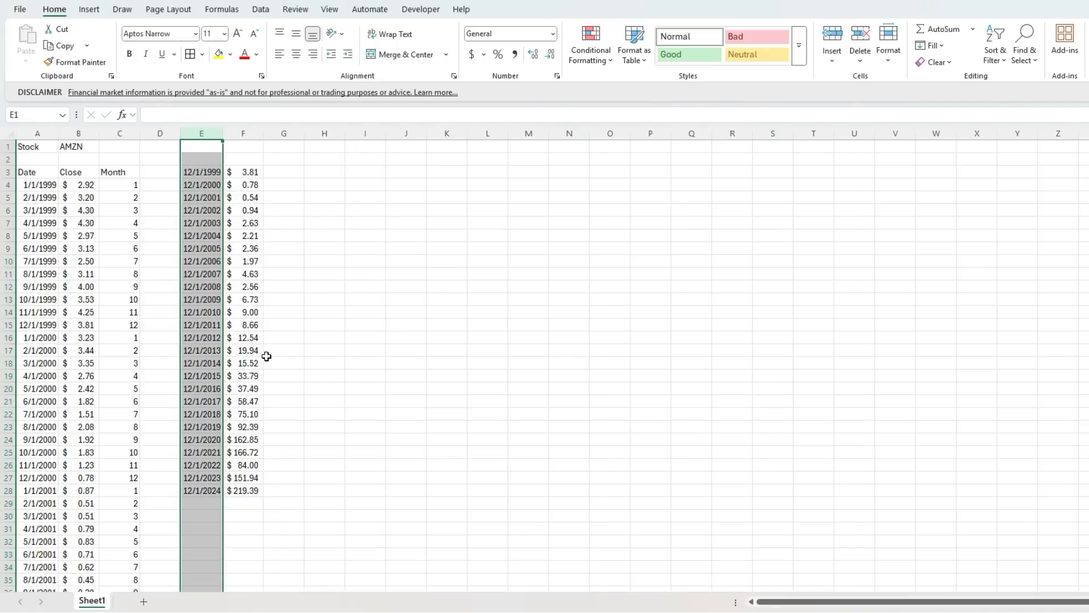
left_click(132, 354)
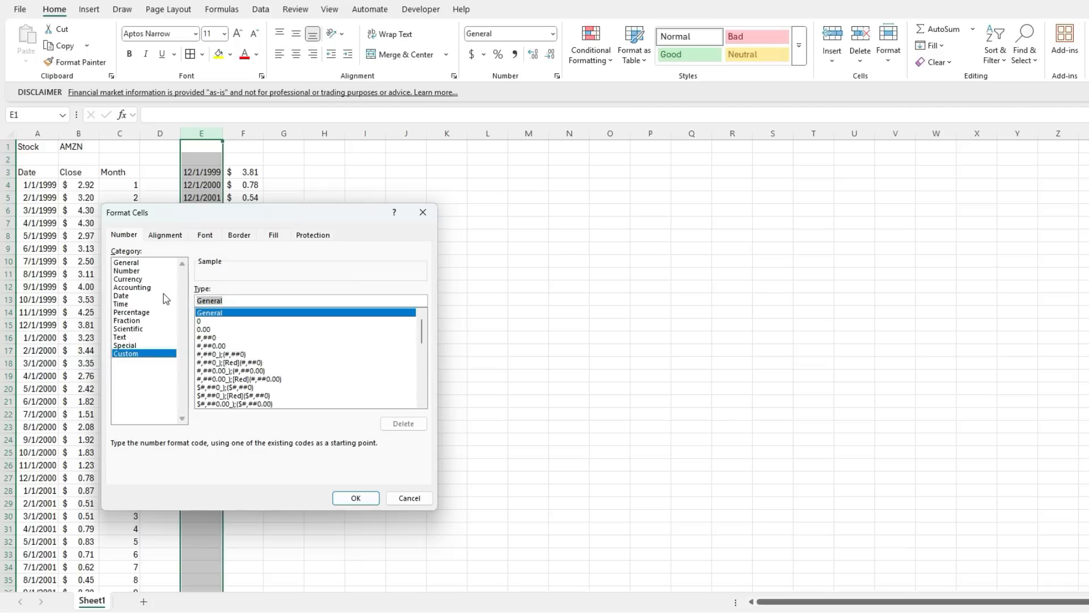
type("yyy")
key("Return")
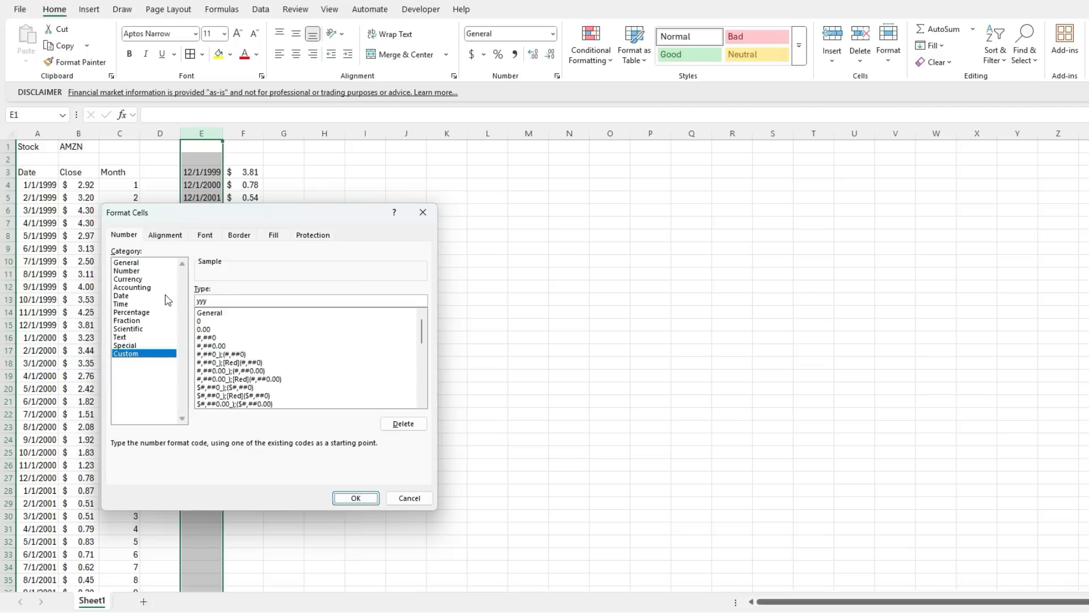
left_click(295, 54)
Enter the headers End of Year, Price and YoY Return in E2:G2, widening column E slightly to fit its header.
left_click(211, 161)
type("End of Year")
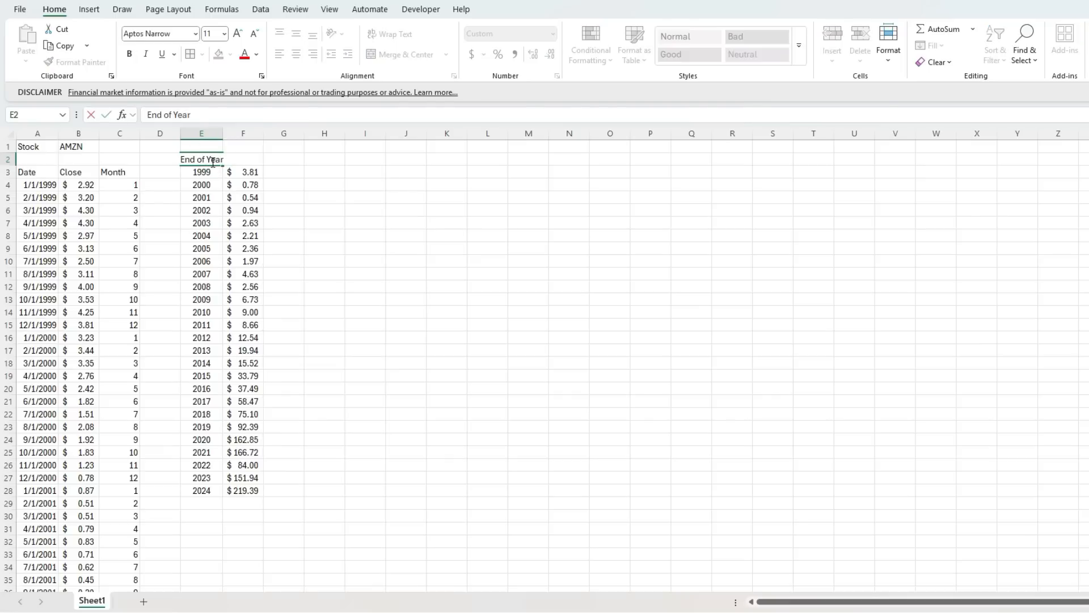
key("Tab")
left_click_drag(223, 134, 229, 133)
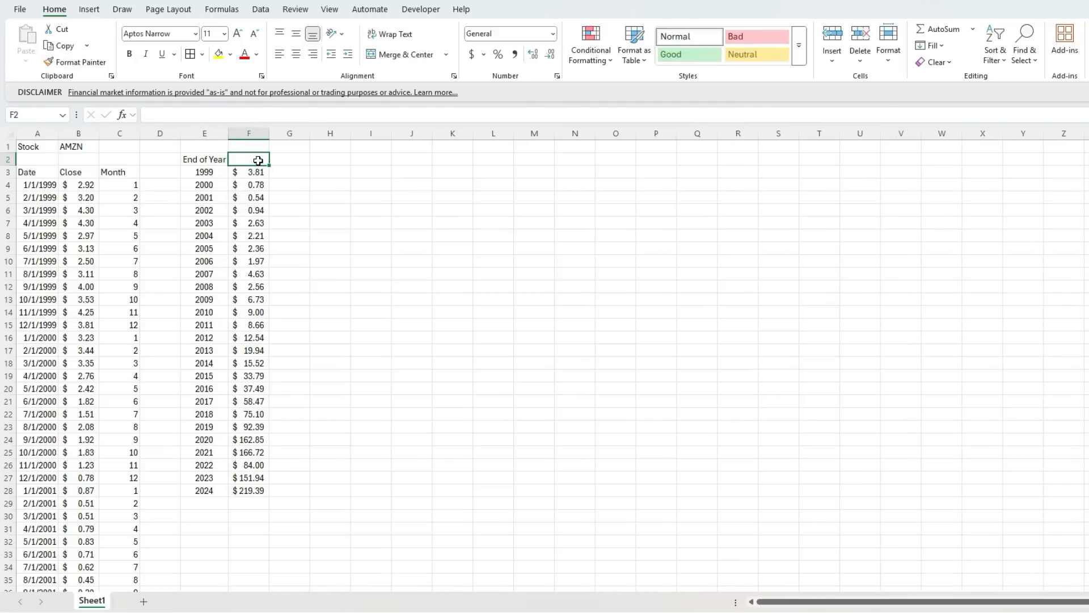
type("Price")
key("Tab")
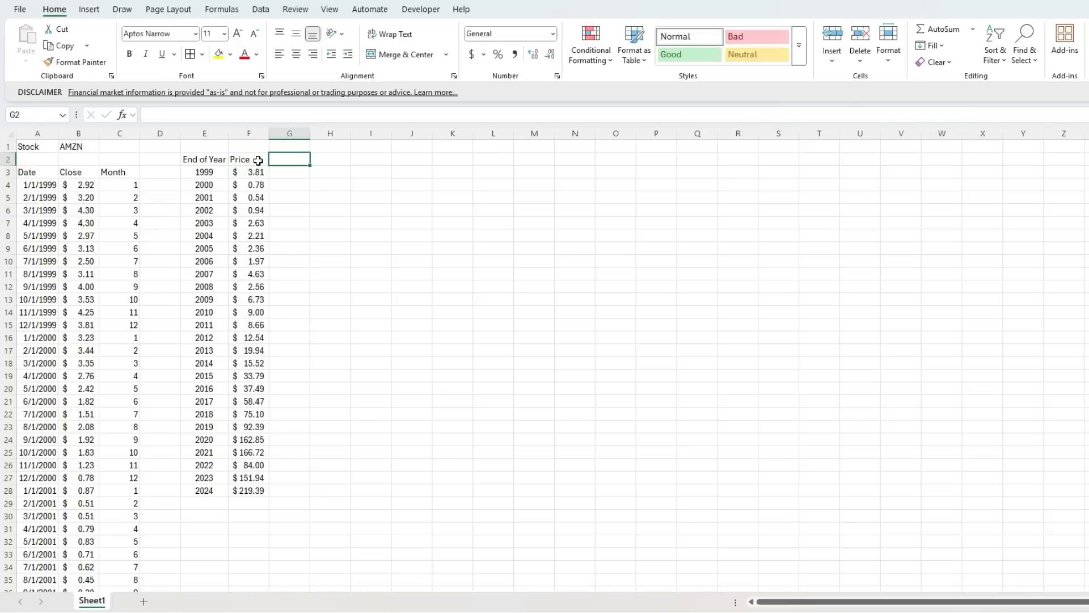
type("YoY Return")
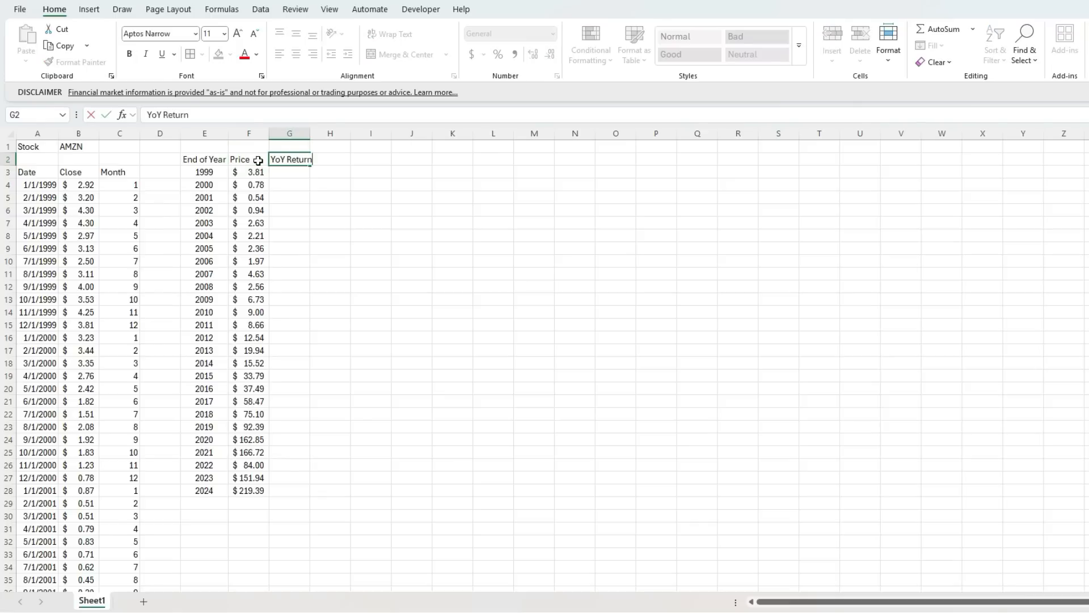
key("Return")
Enter =F4/F3-1 in cell G4 to calculate the year-over-year return for 2000.
key("Right")
key("Down")
key("Right")
type("=")
key("Left")
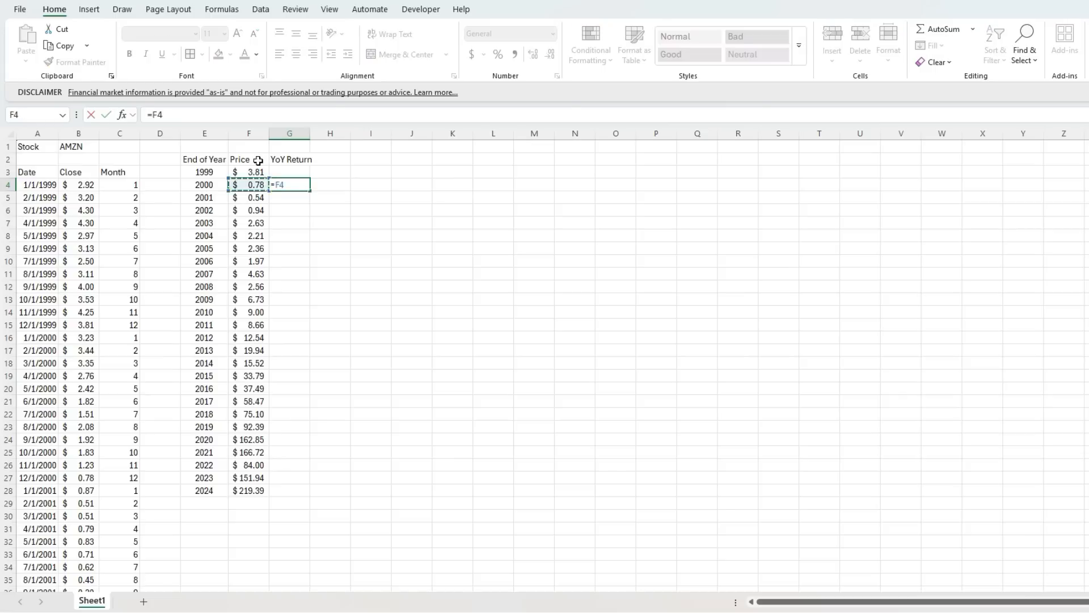
type("/")
key("Left")
key("Up")
type("-1")
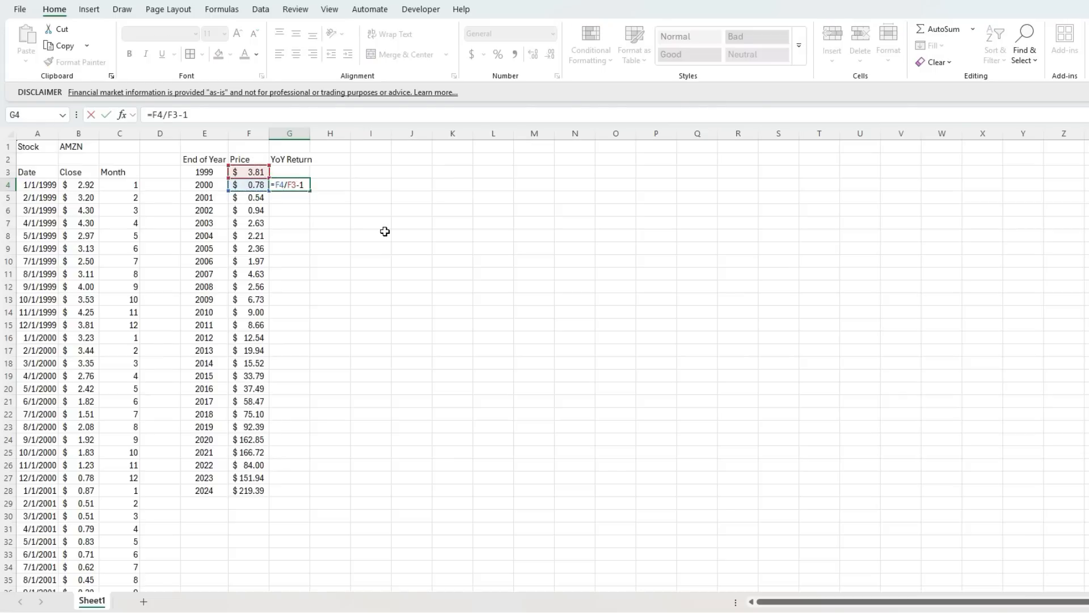
key("Return")
key("Up")
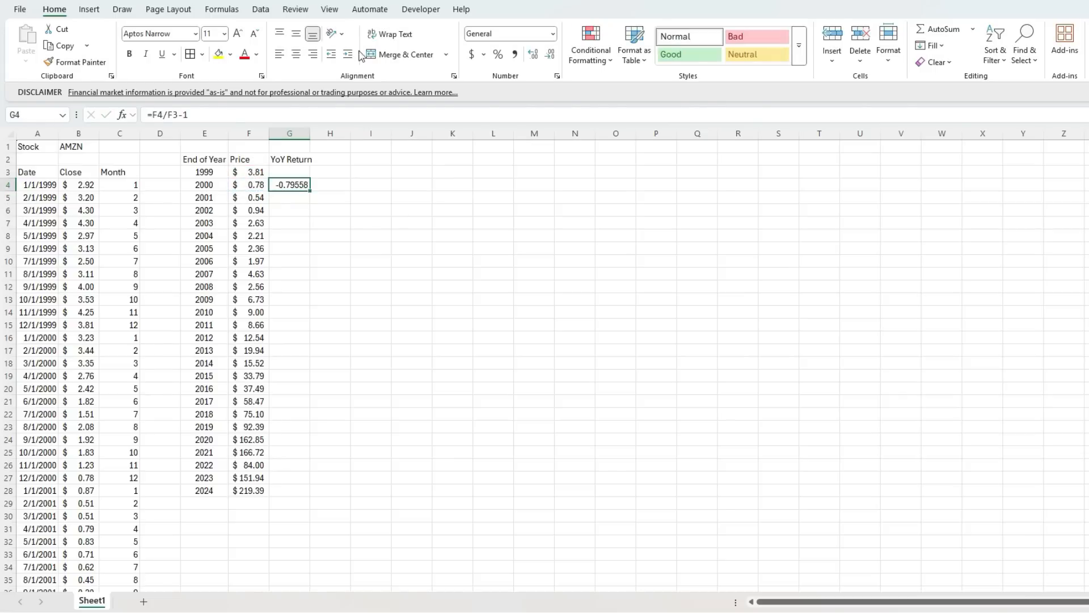
Format G4 as a centred percentage and fill it down through the 2024 row, fitting column G to its contents.
left_click(498, 55)
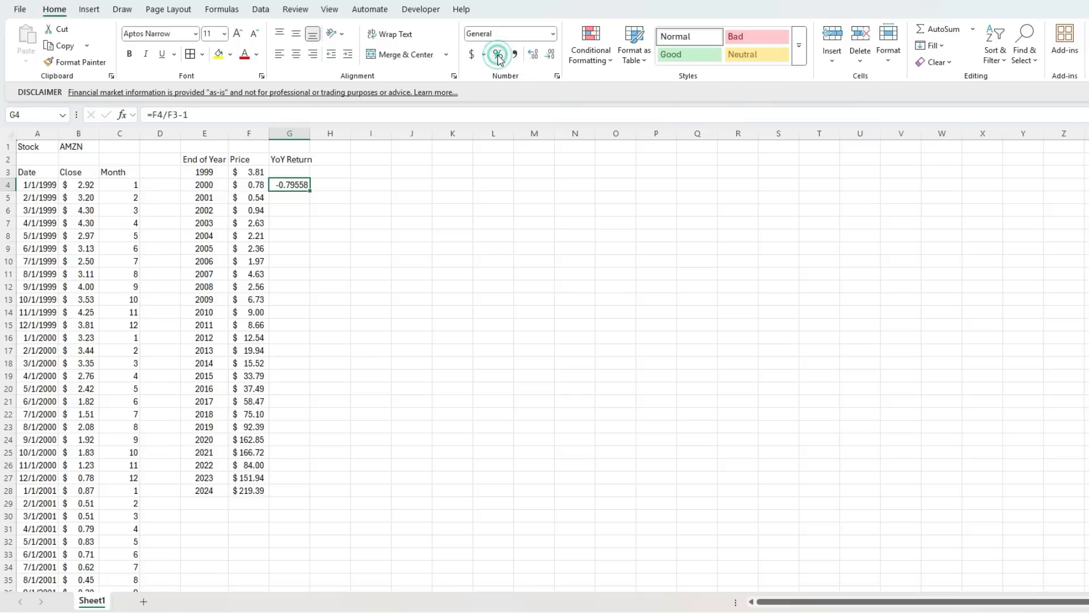
left_click(296, 54)
double_click(311, 193)
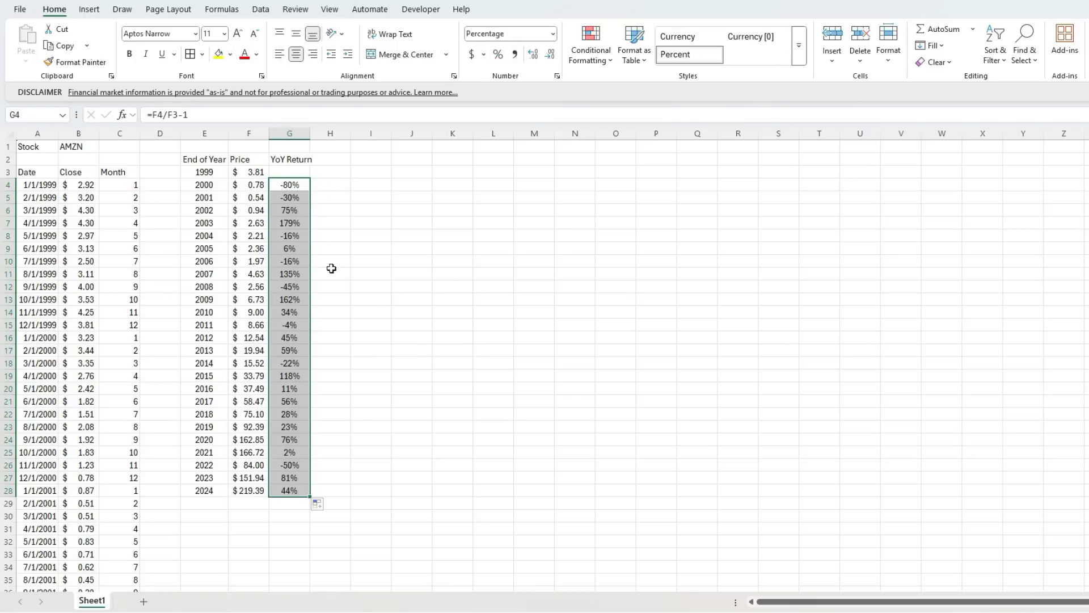
double_click(308, 130)
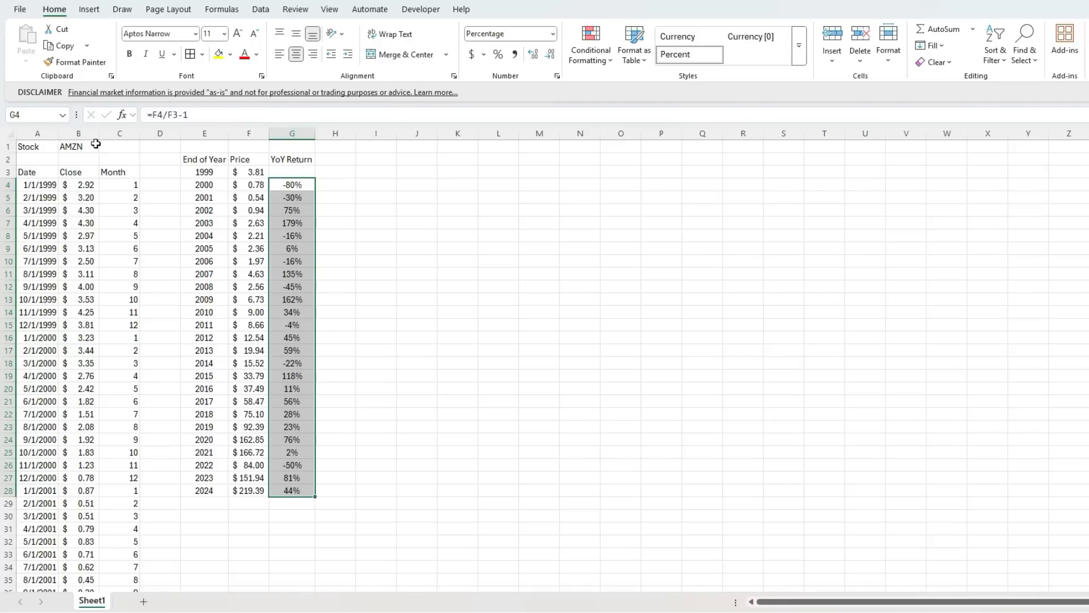
Change the stock ticker in cell B1 to MSFT.
left_click(88, 146)
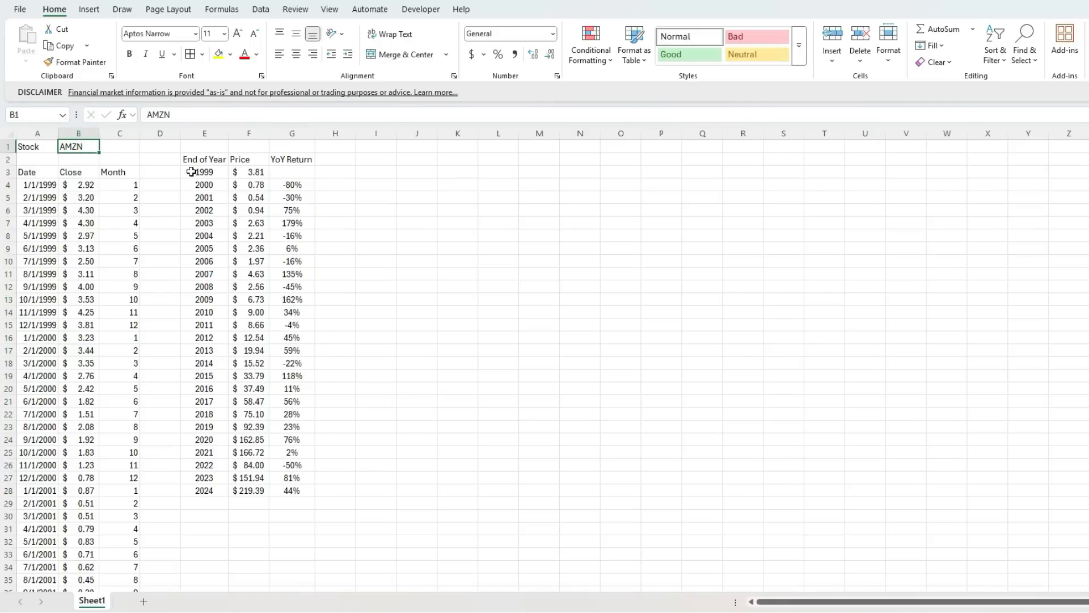
type("MSFT")
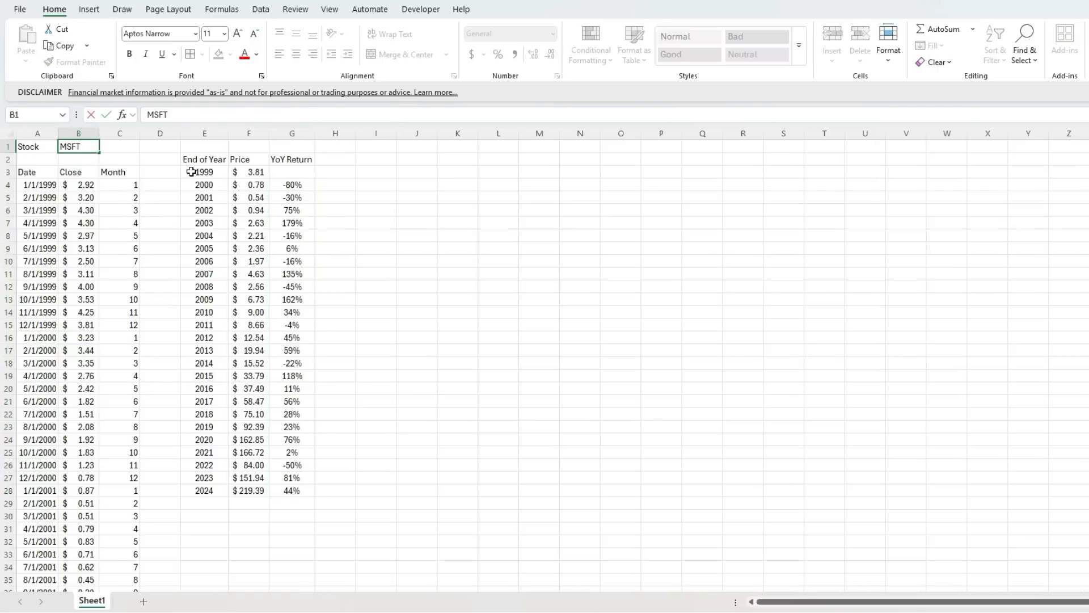
key("Return")
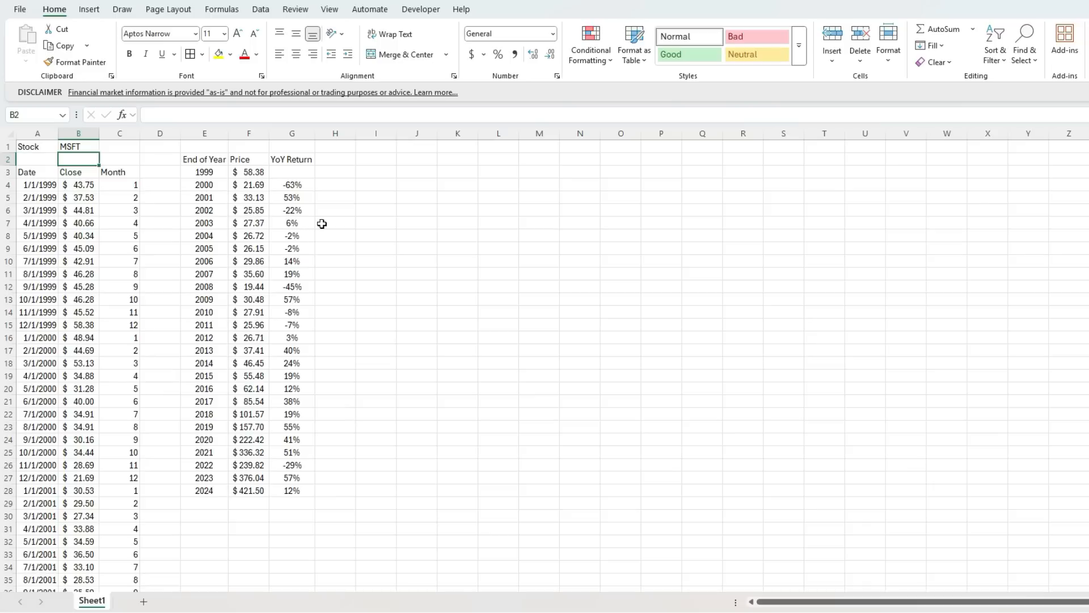
Examine the ranges and month condition used by the FILTER formula in cell E3.
left_click(214, 171)
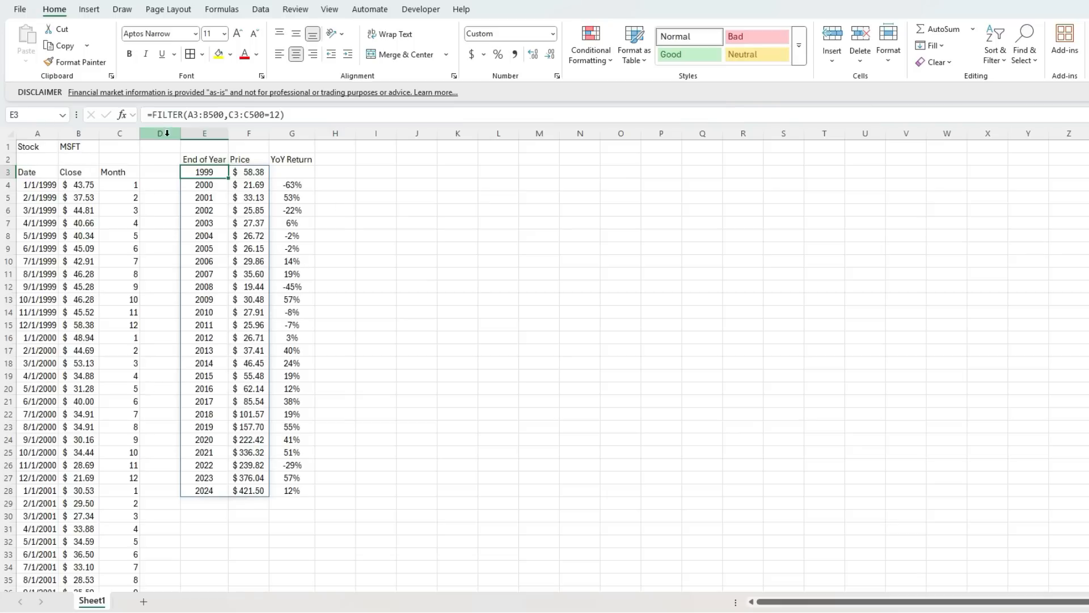
left_click(194, 114)
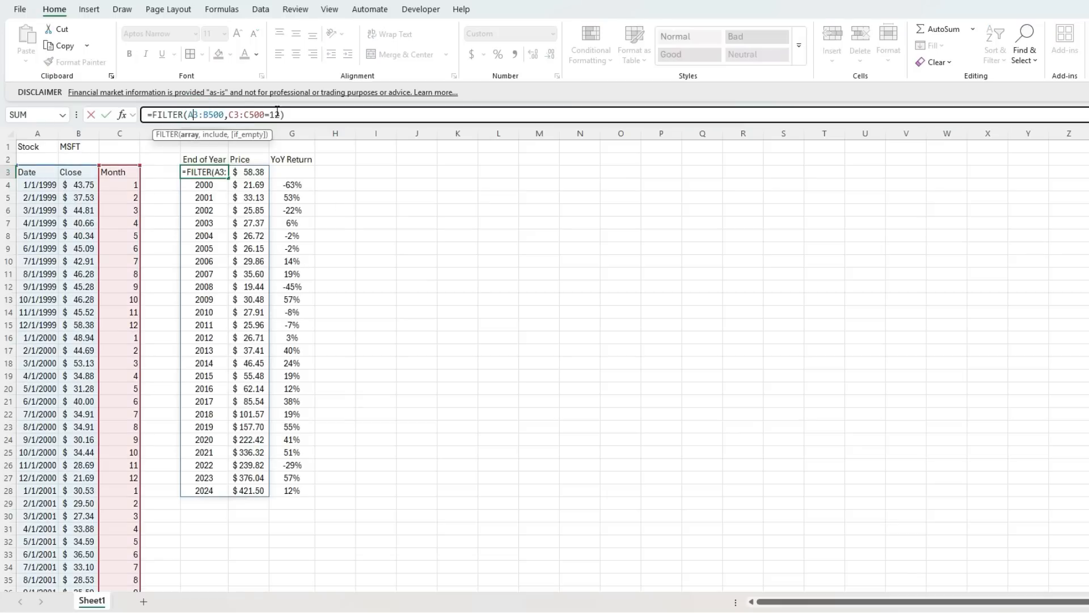
left_click(296, 185)
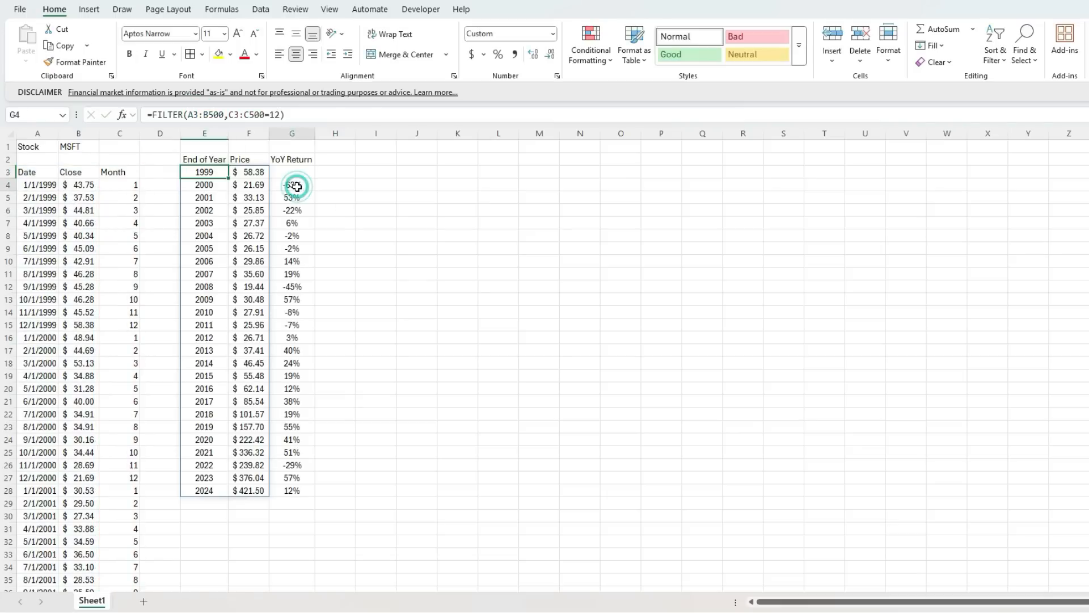